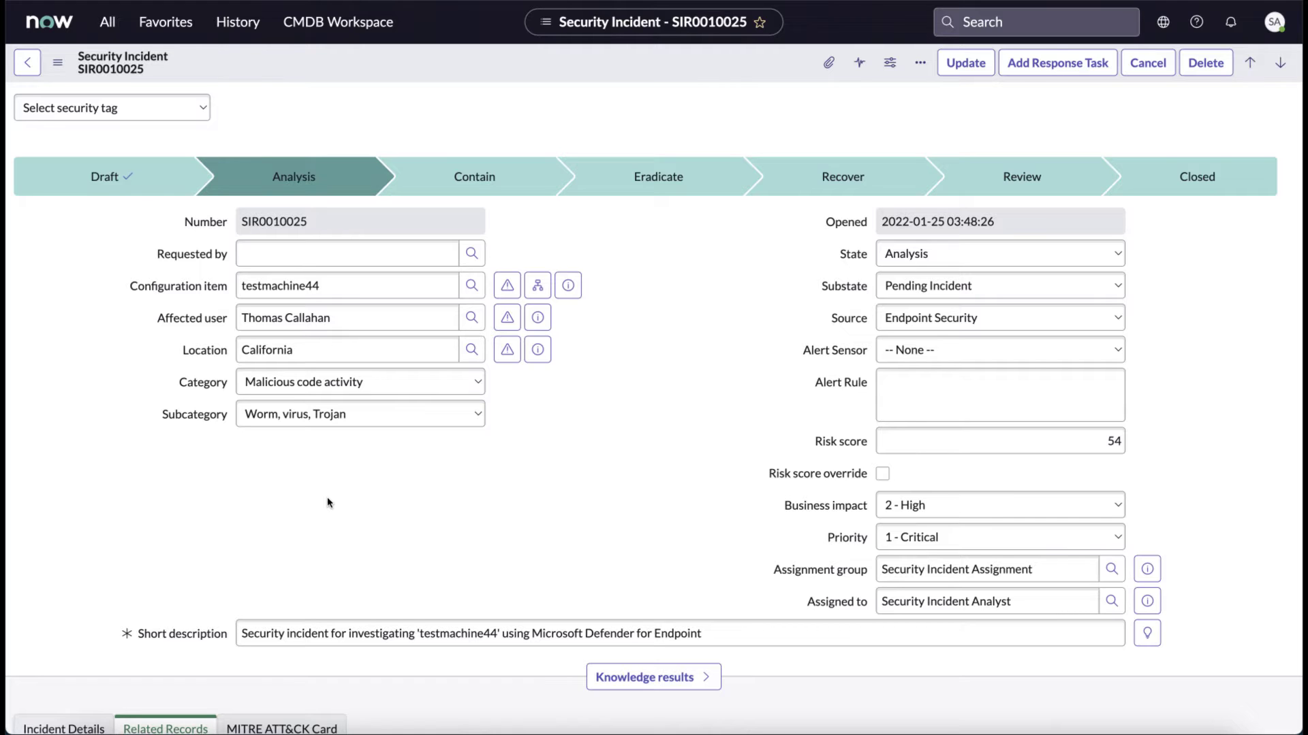
Step: Scroll to testmachine44 in the configuration item list, then open and dismiss its row actions menu
scroll(371, 676, down, 15)
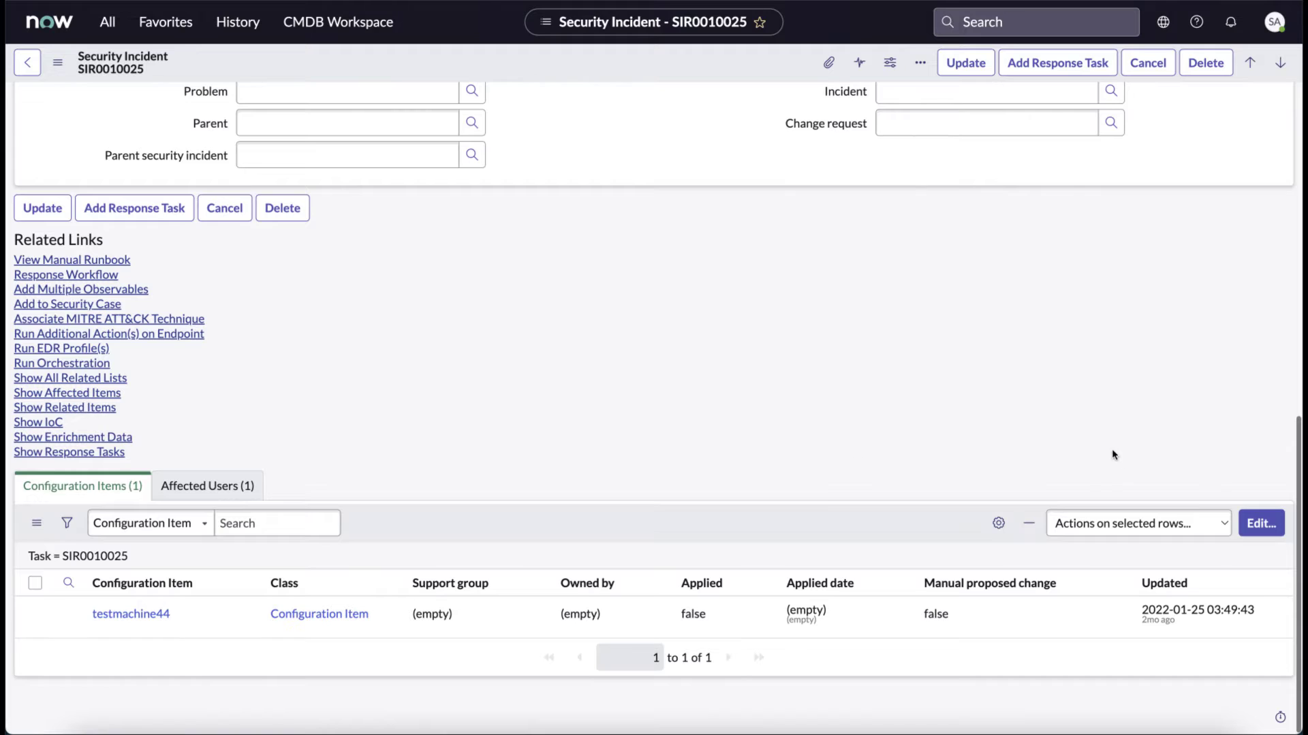
click(1157, 523)
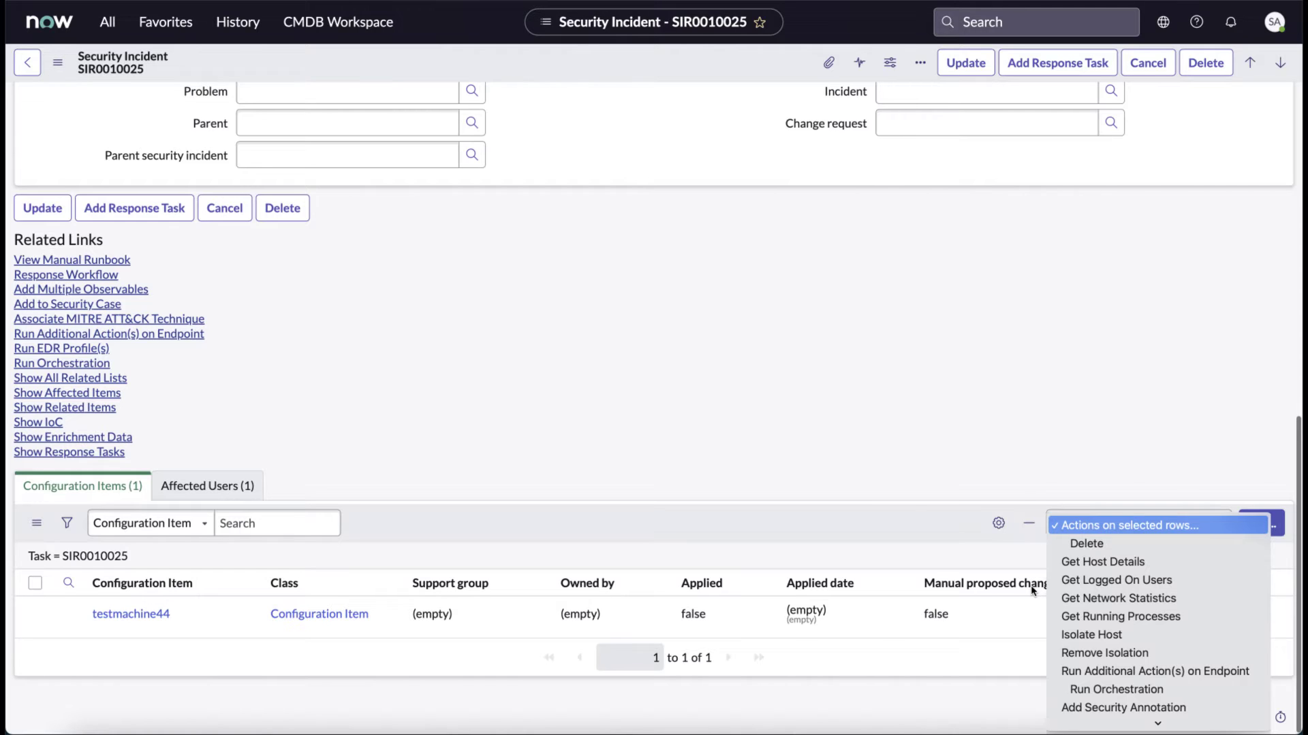
click(1007, 556)
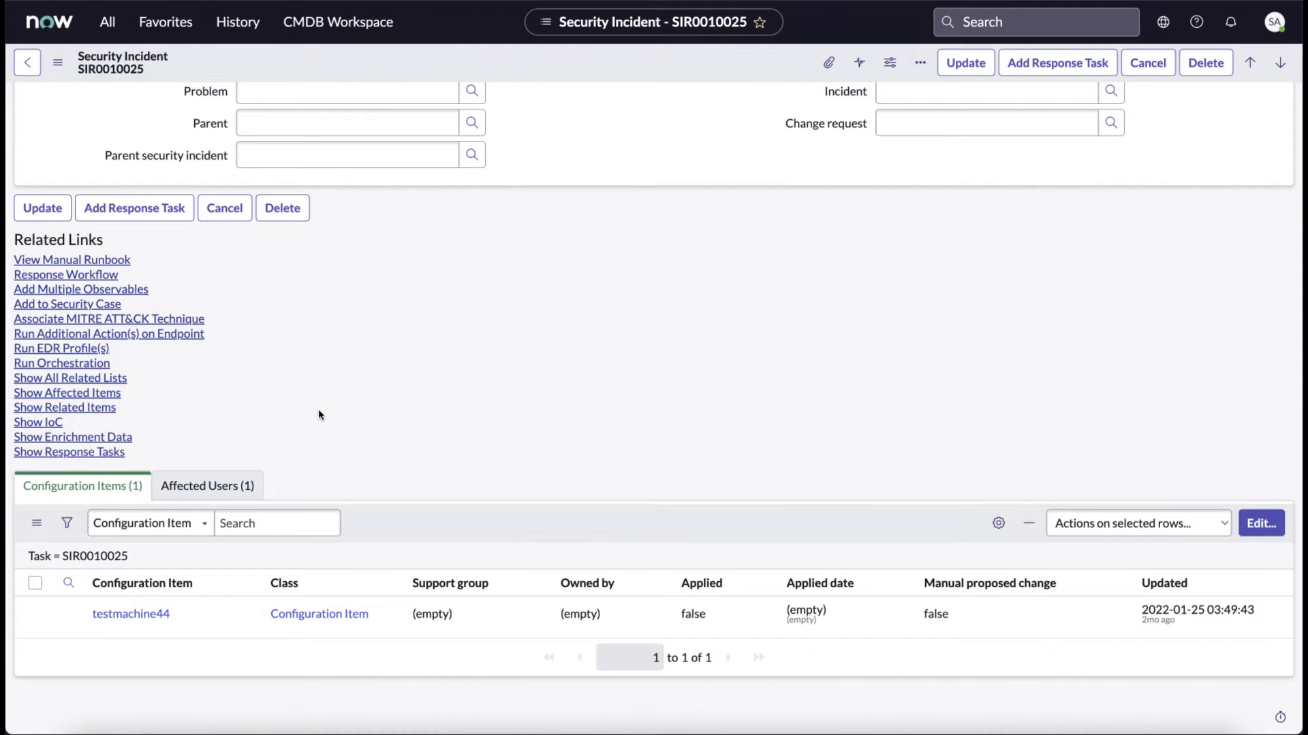
Step: Run the Host Enrichment EDR profile on SIR0010025 with Include Related CI ticked
click(88, 349)
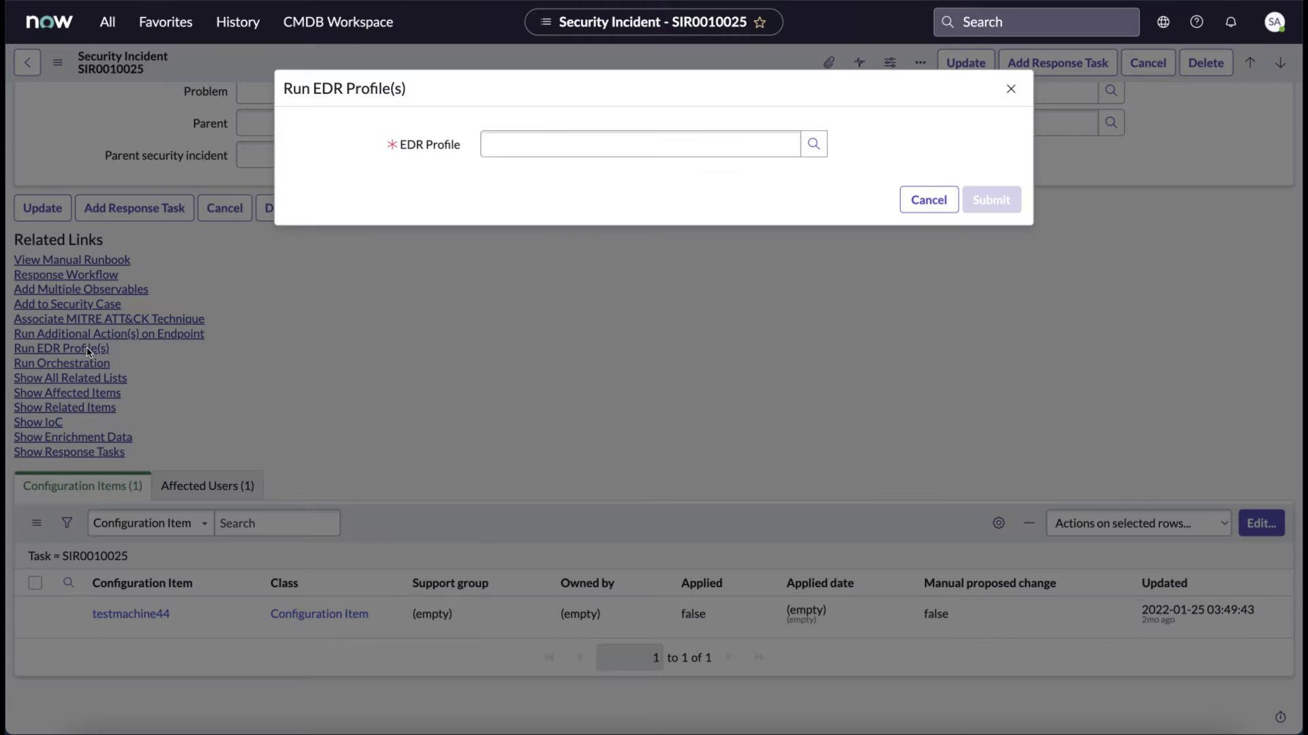
click(813, 145)
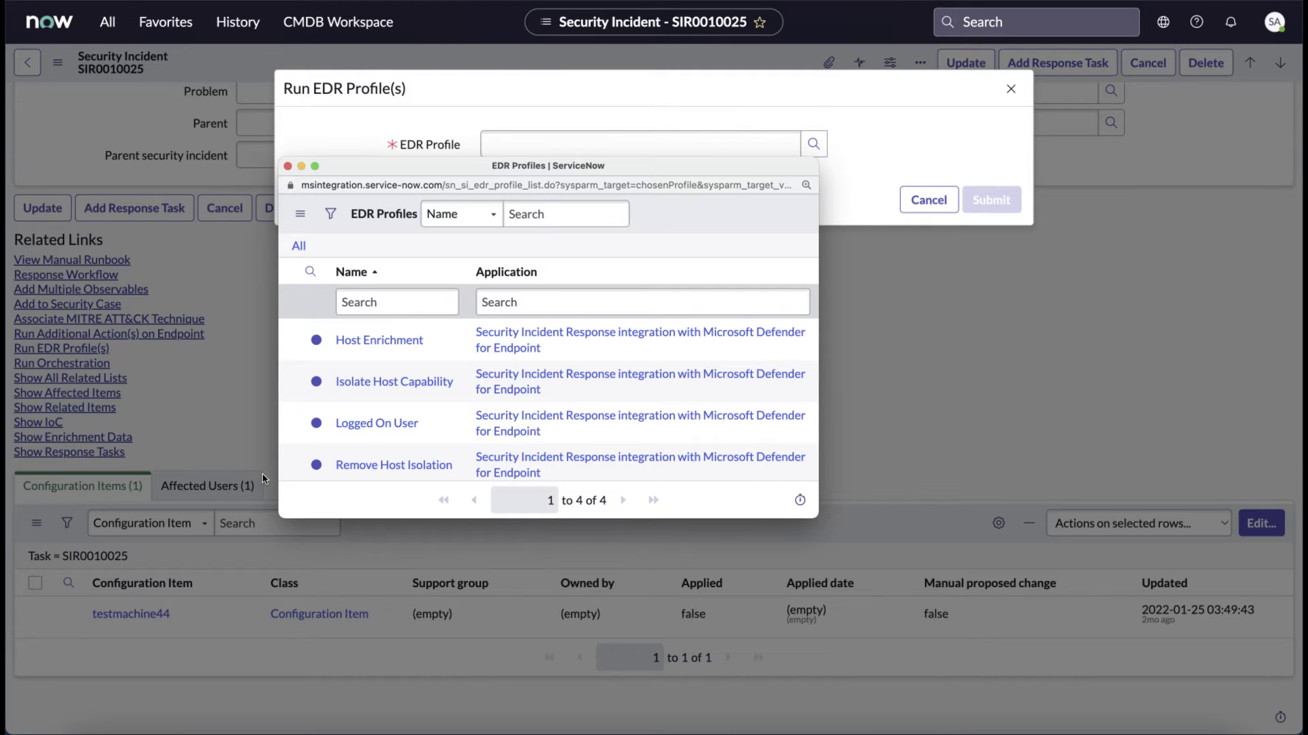
click(395, 339)
click(488, 172)
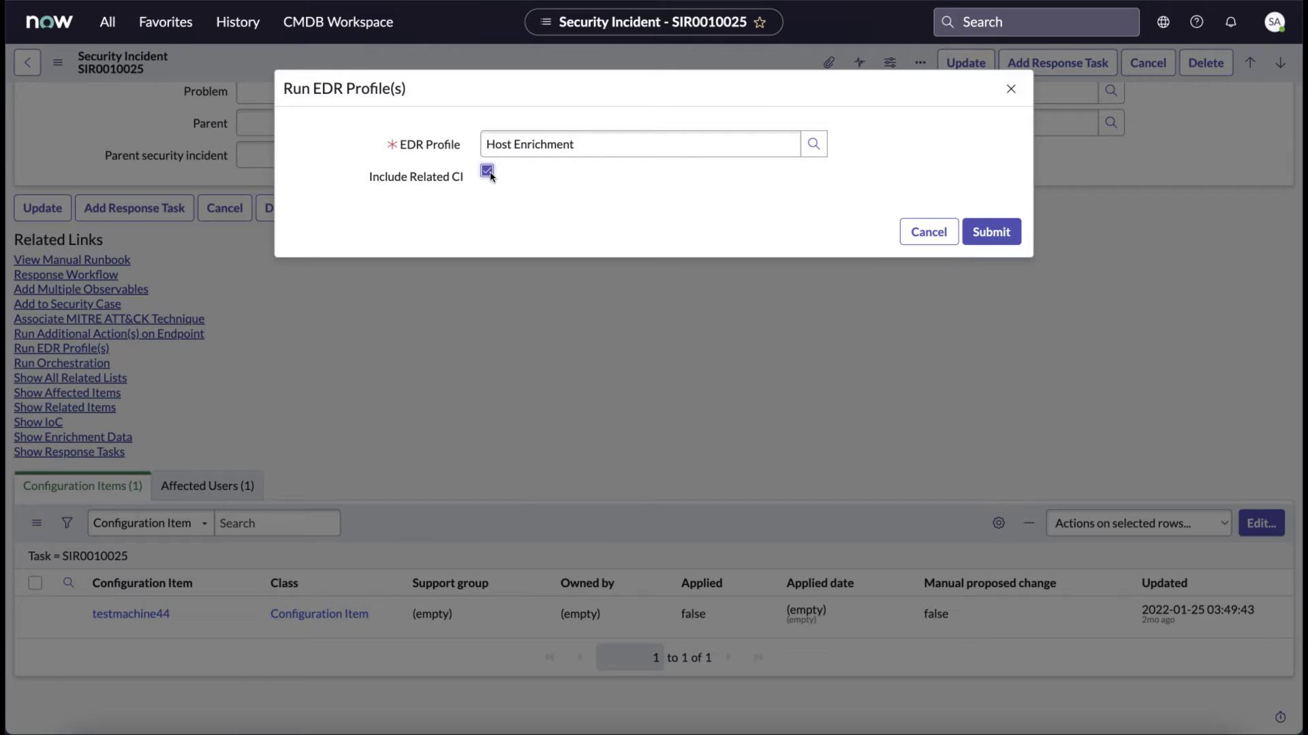
click(996, 234)
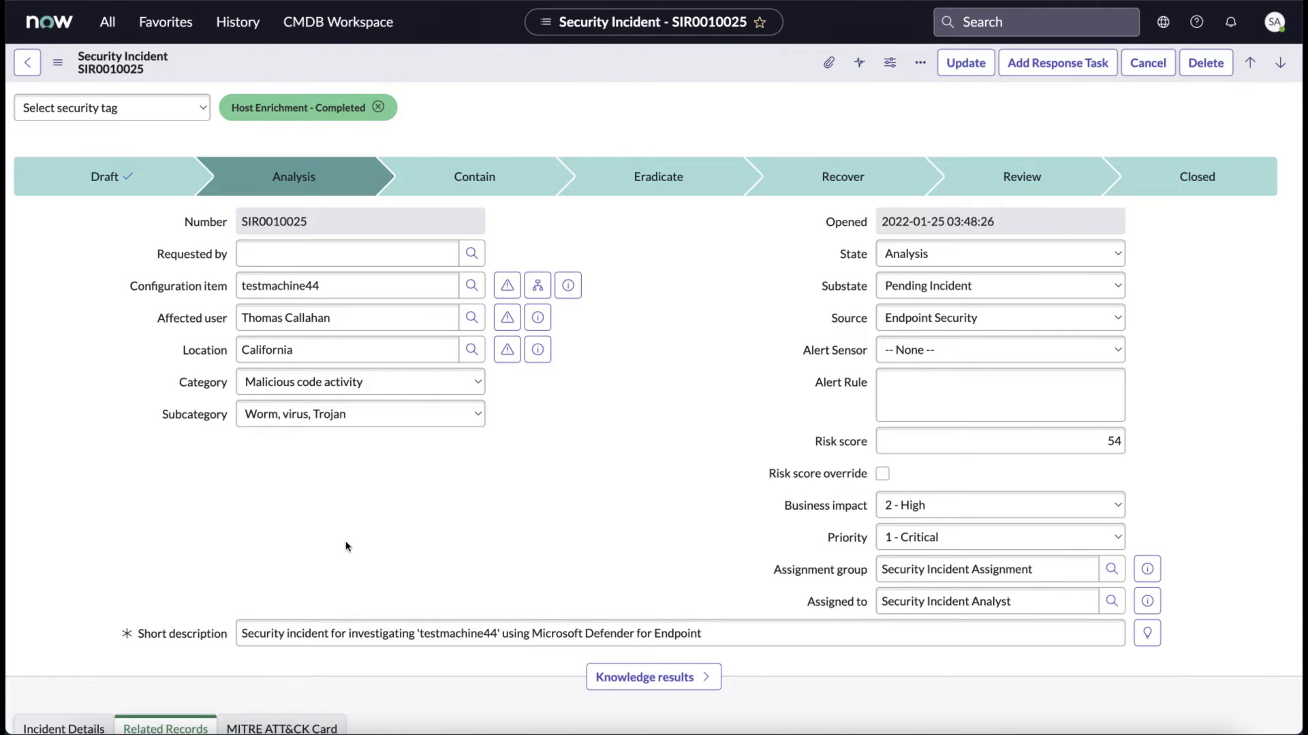
Step: Review testmachine44's Host Details and Logged On Users tabs, then show all related lists
scroll(373, 712, down, 15)
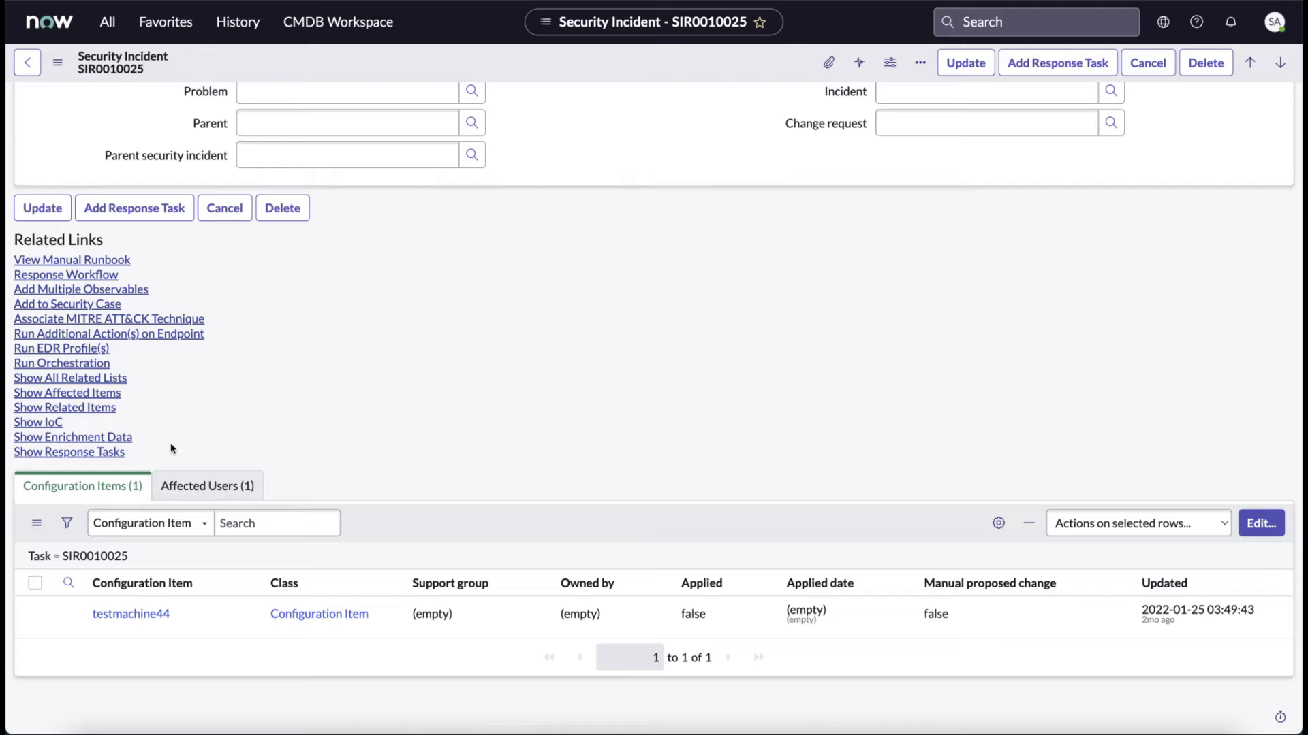
click(127, 440)
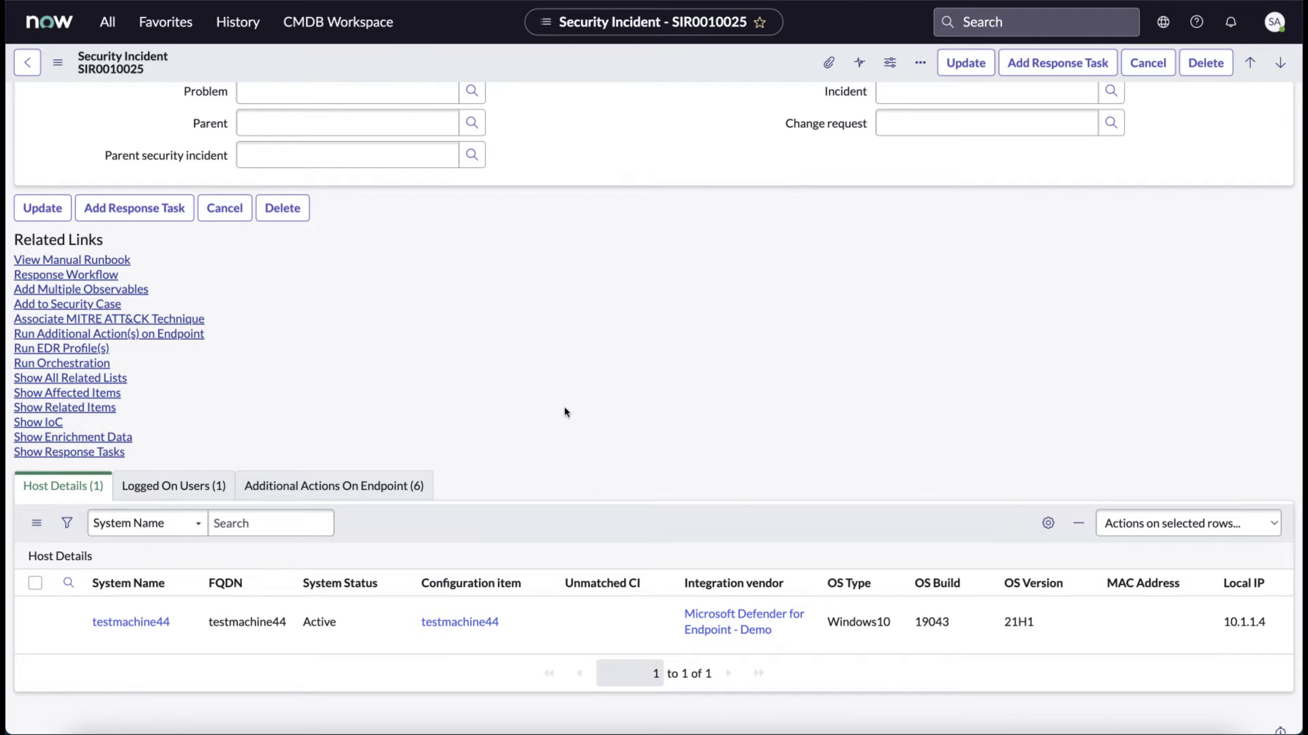
click(191, 488)
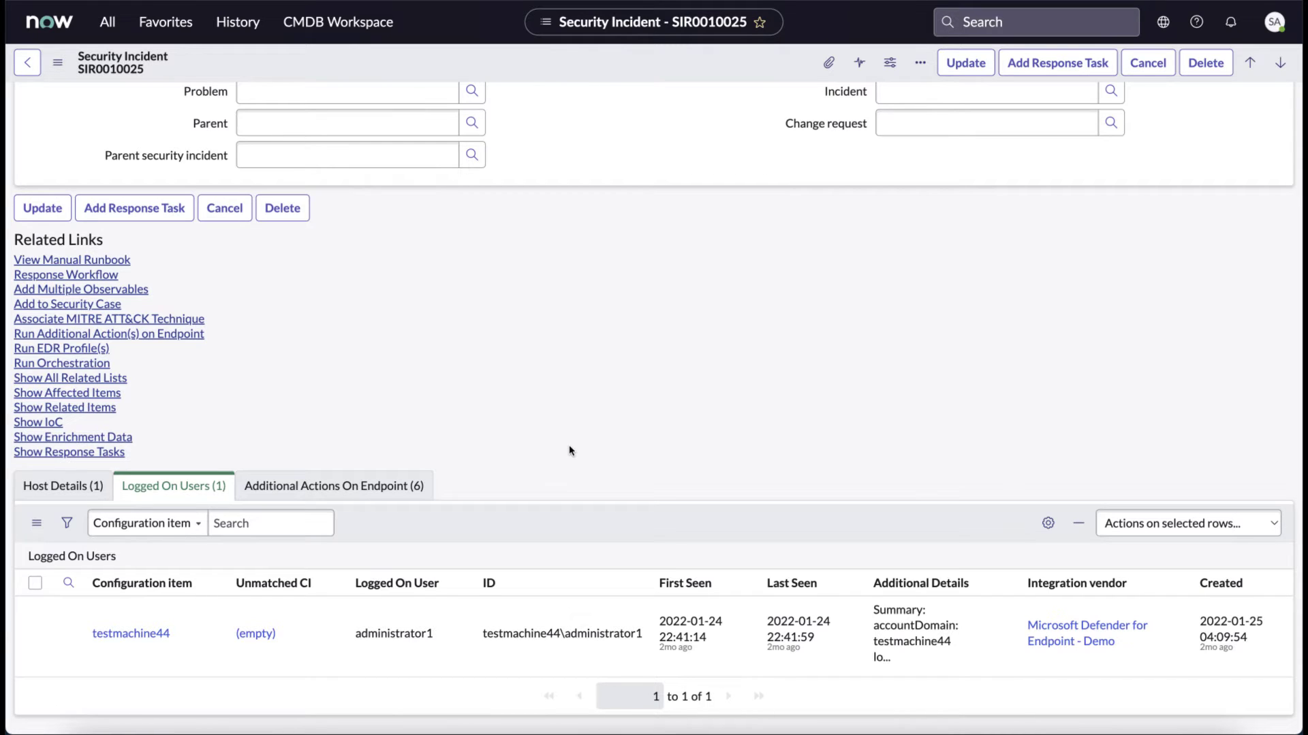
click(123, 378)
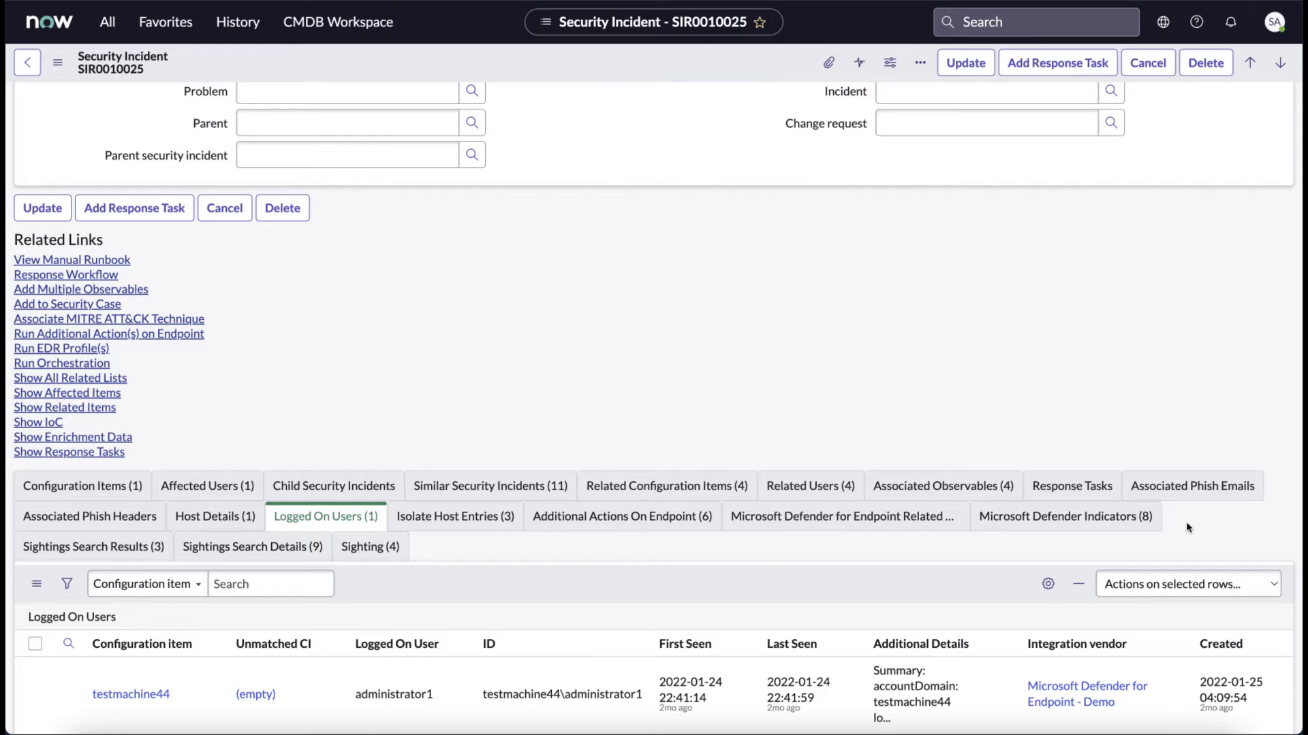
Step: Open Microsoft Defender indicator 50, the Malicious Hash record, from the Indicators tab
click(1148, 519)
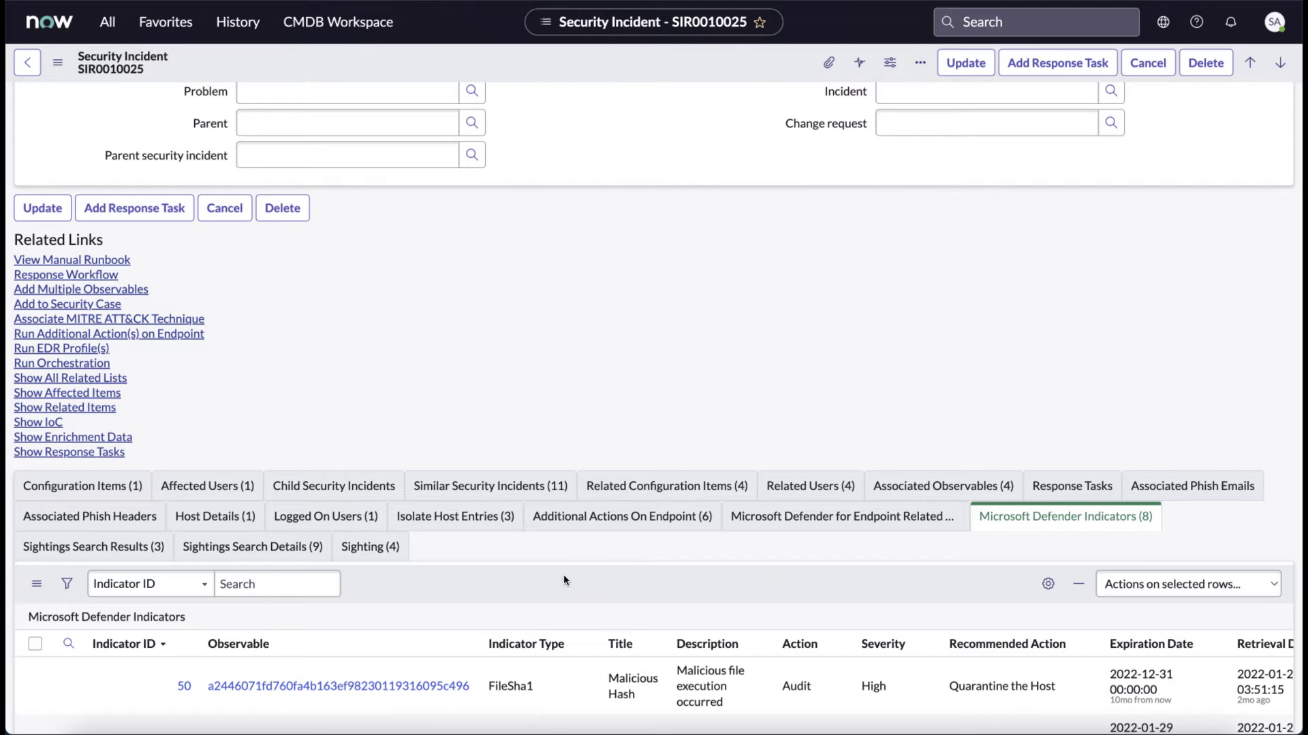
click(184, 686)
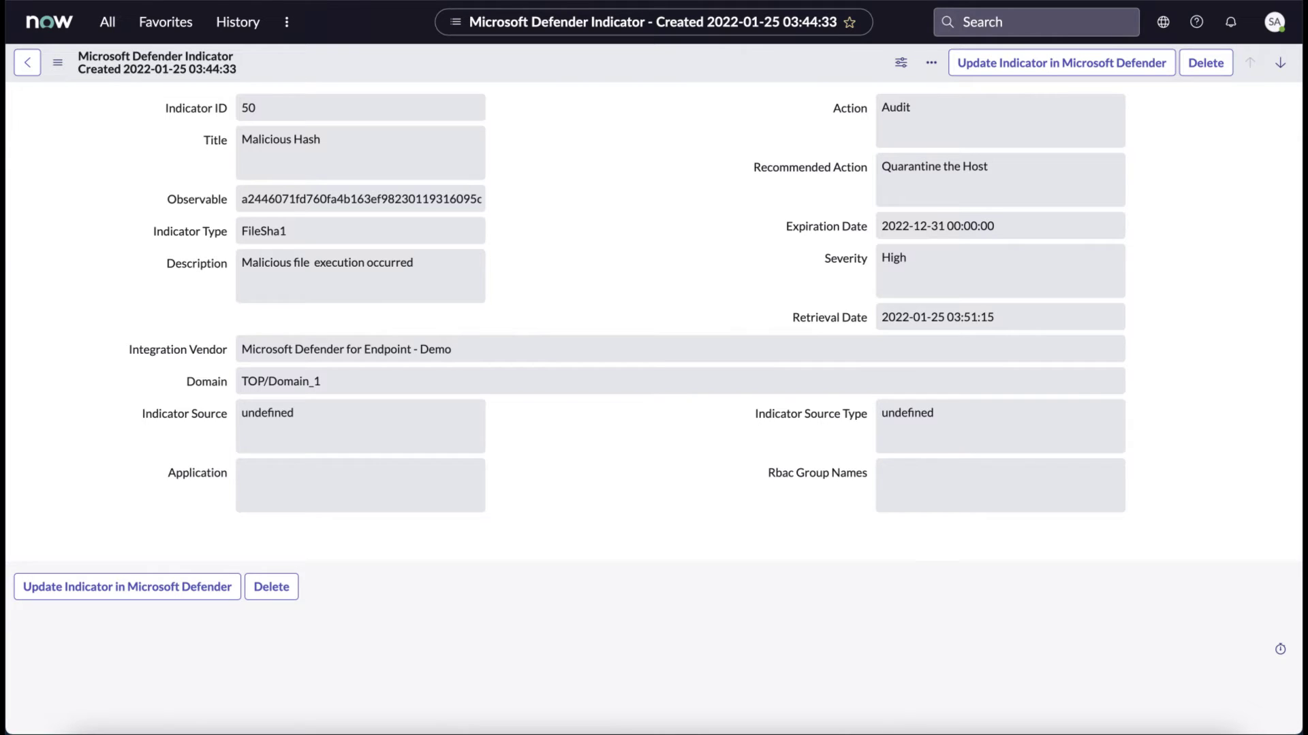
click(27, 62)
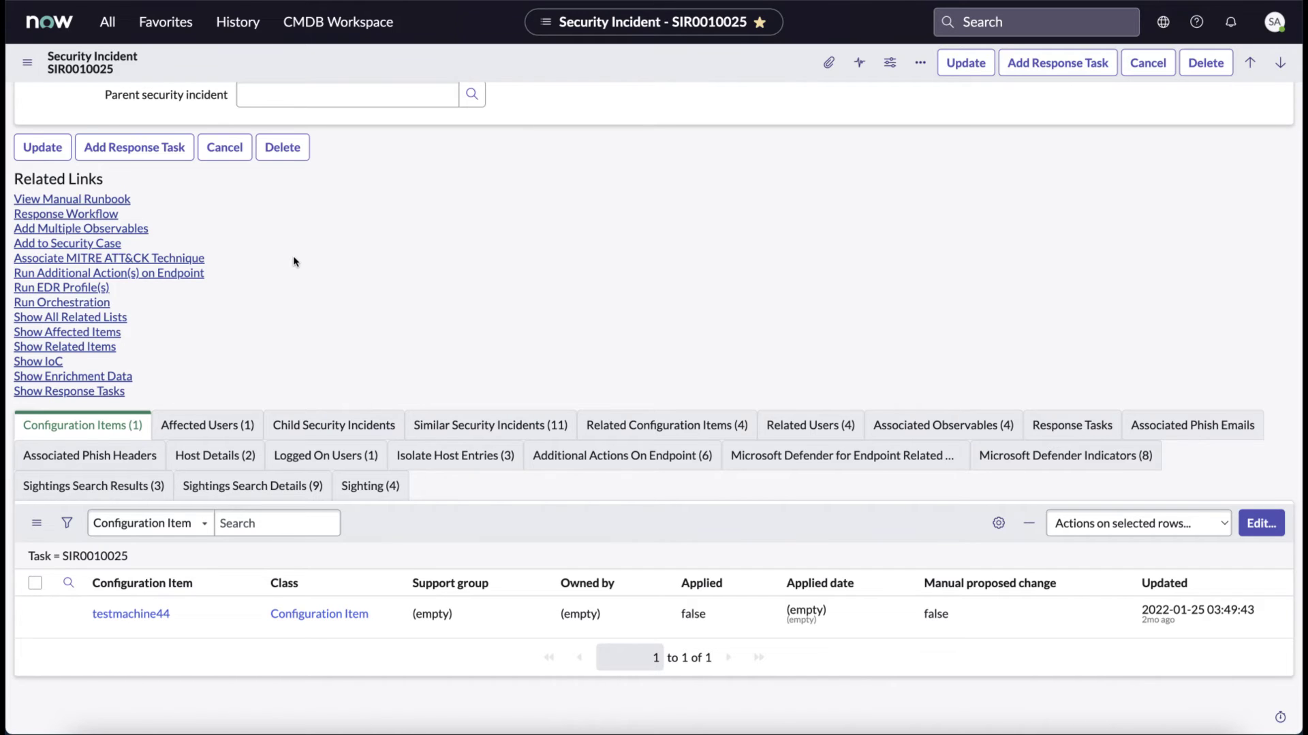
click(92, 288)
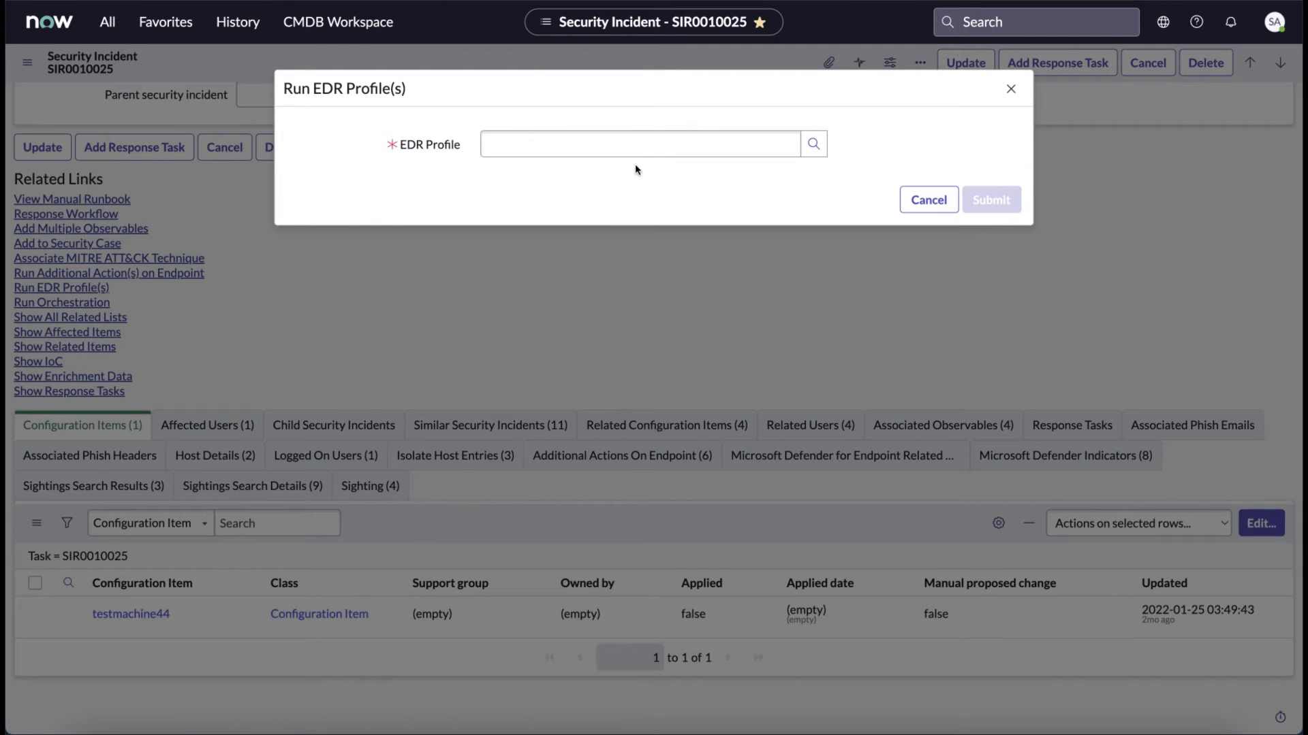
click(813, 145)
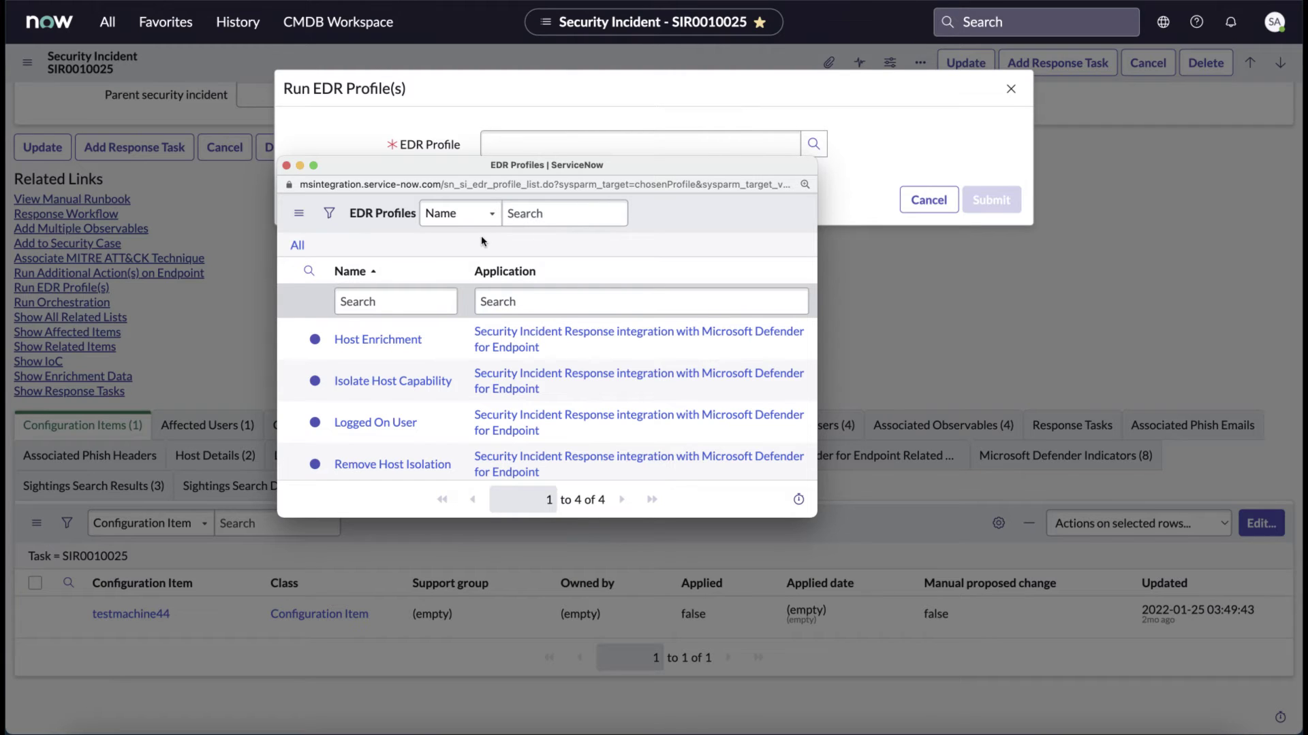
click(387, 381)
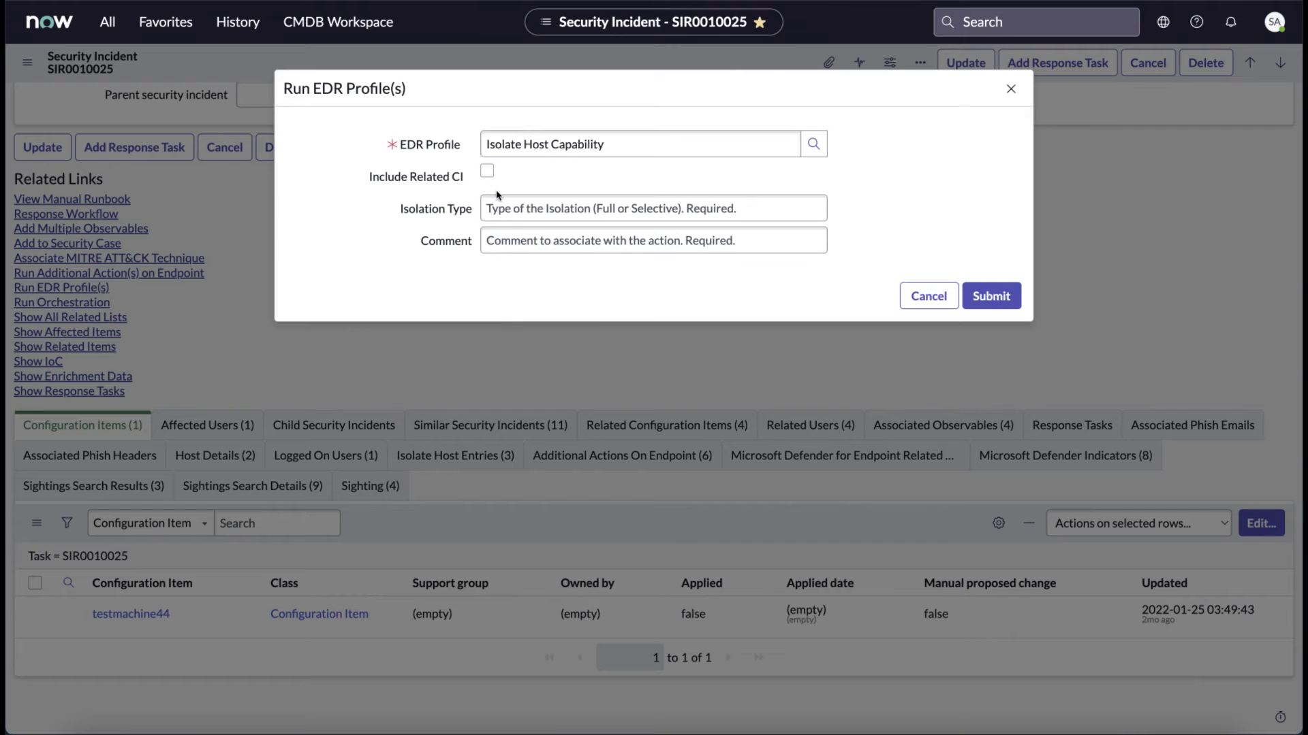
click(506, 214)
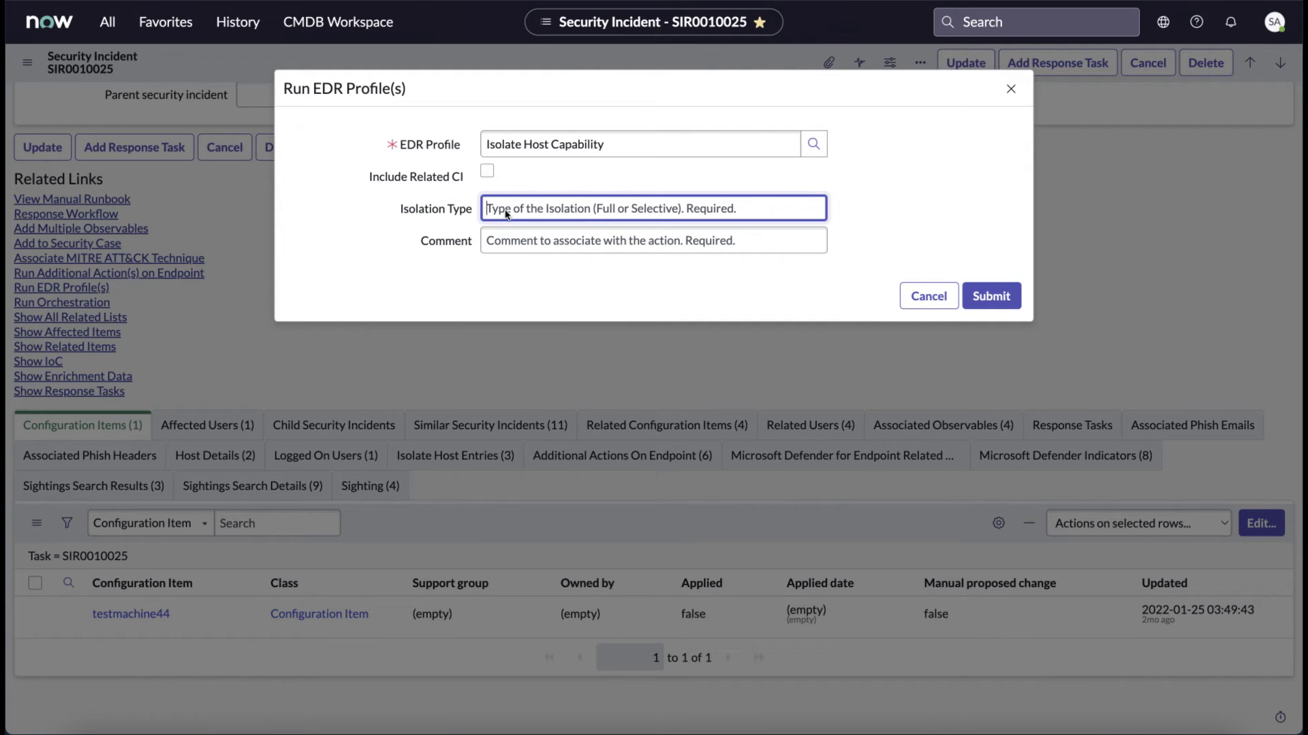
text(Full)
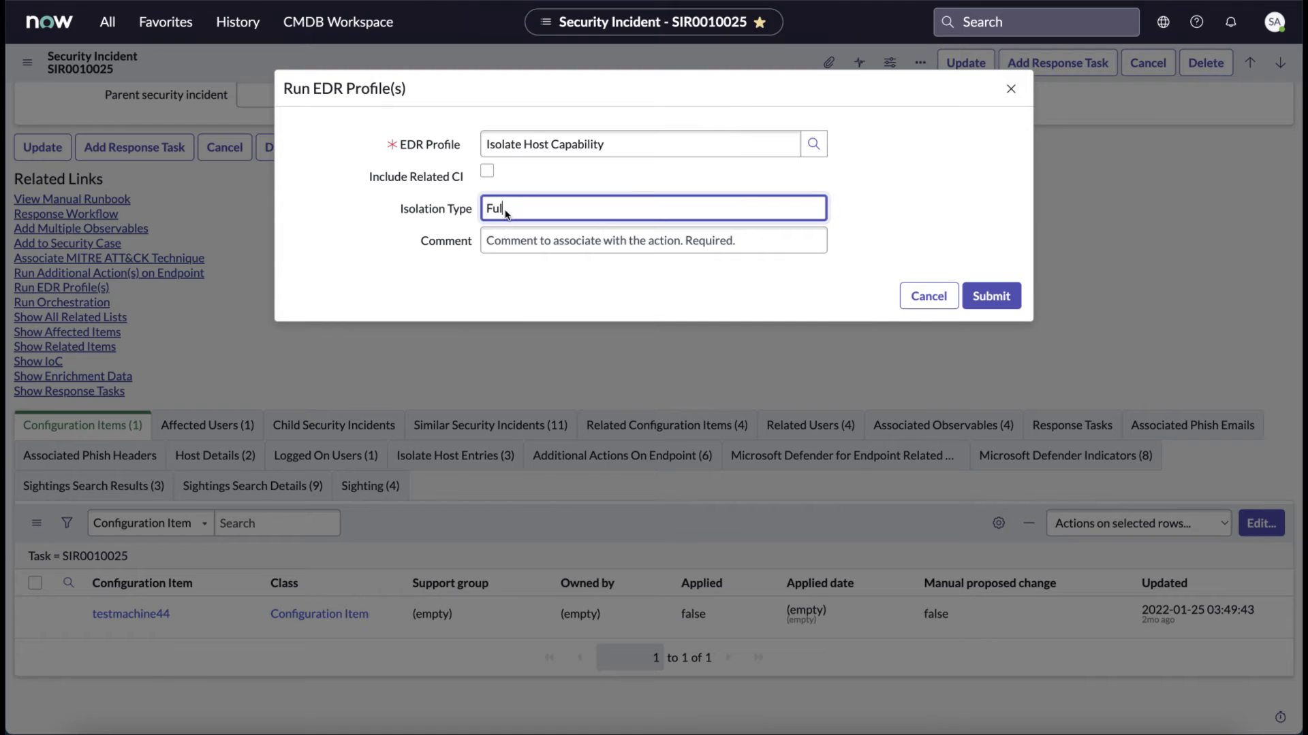
click(655, 241)
text(Isolating host due to malware)
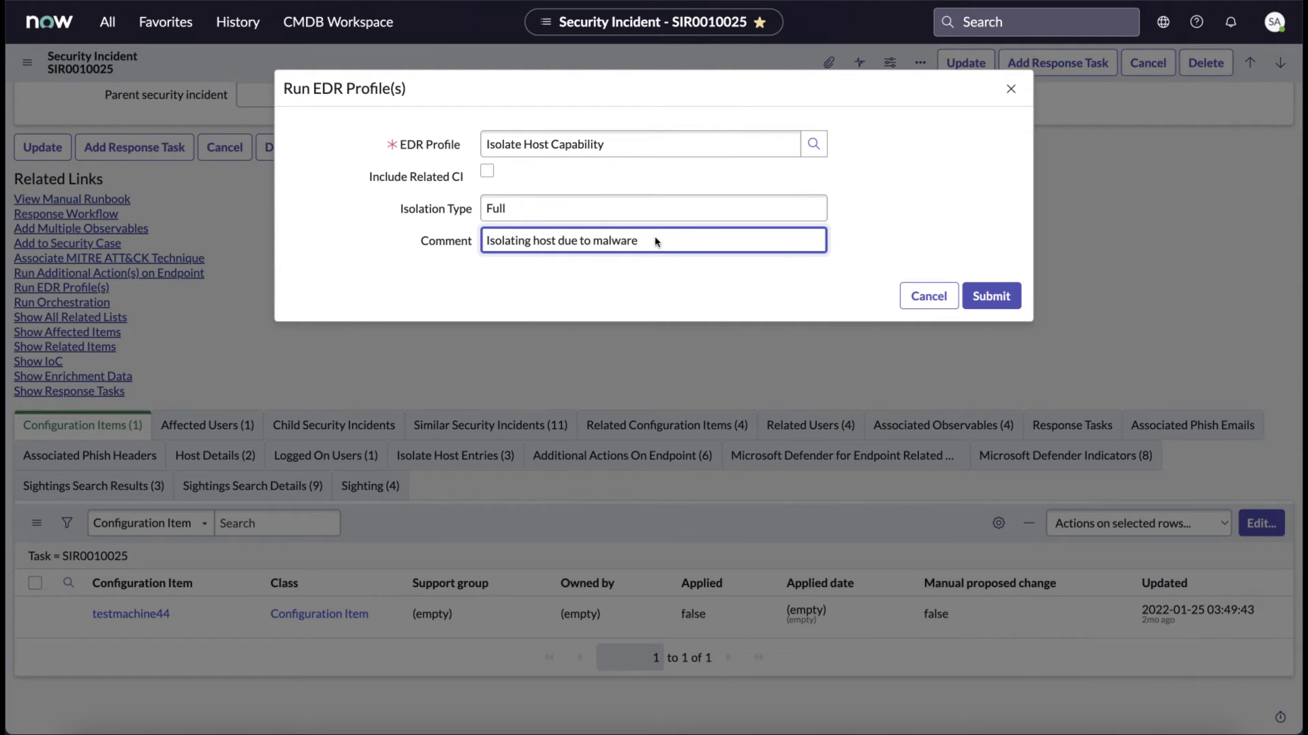
click(990, 298)
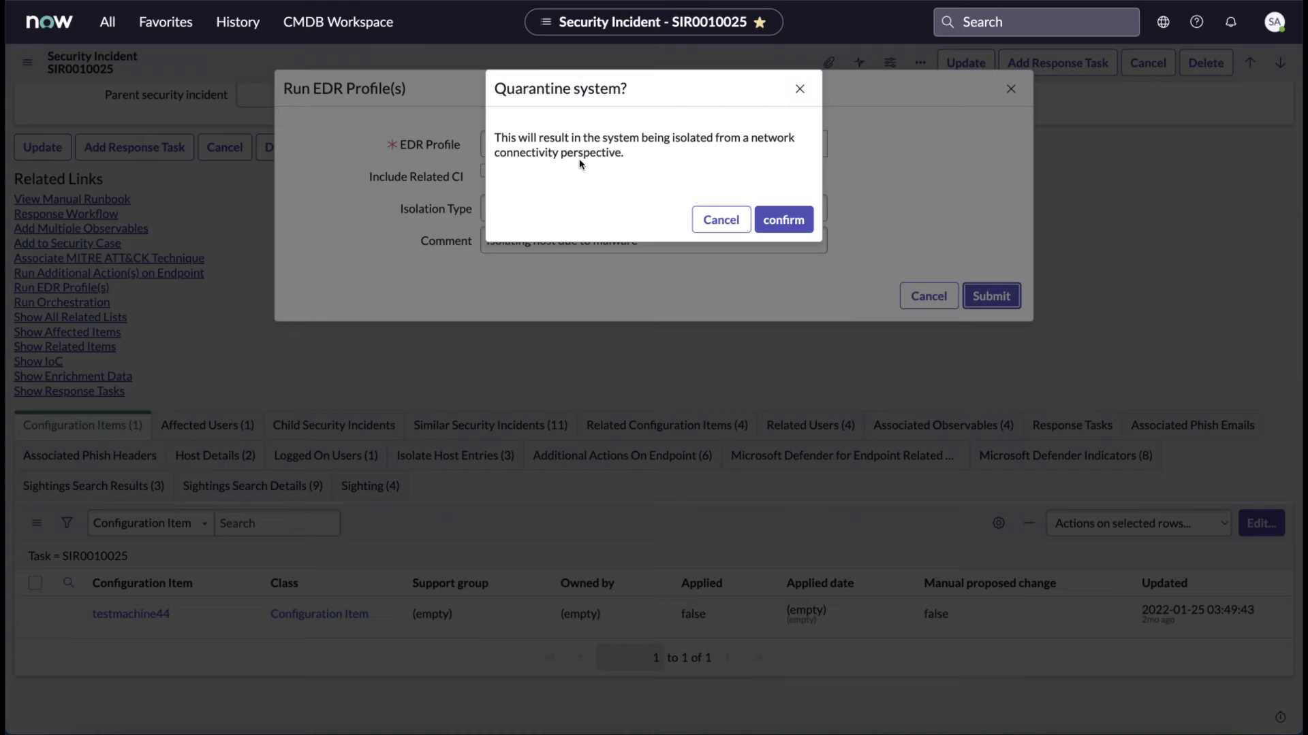
click(719, 225)
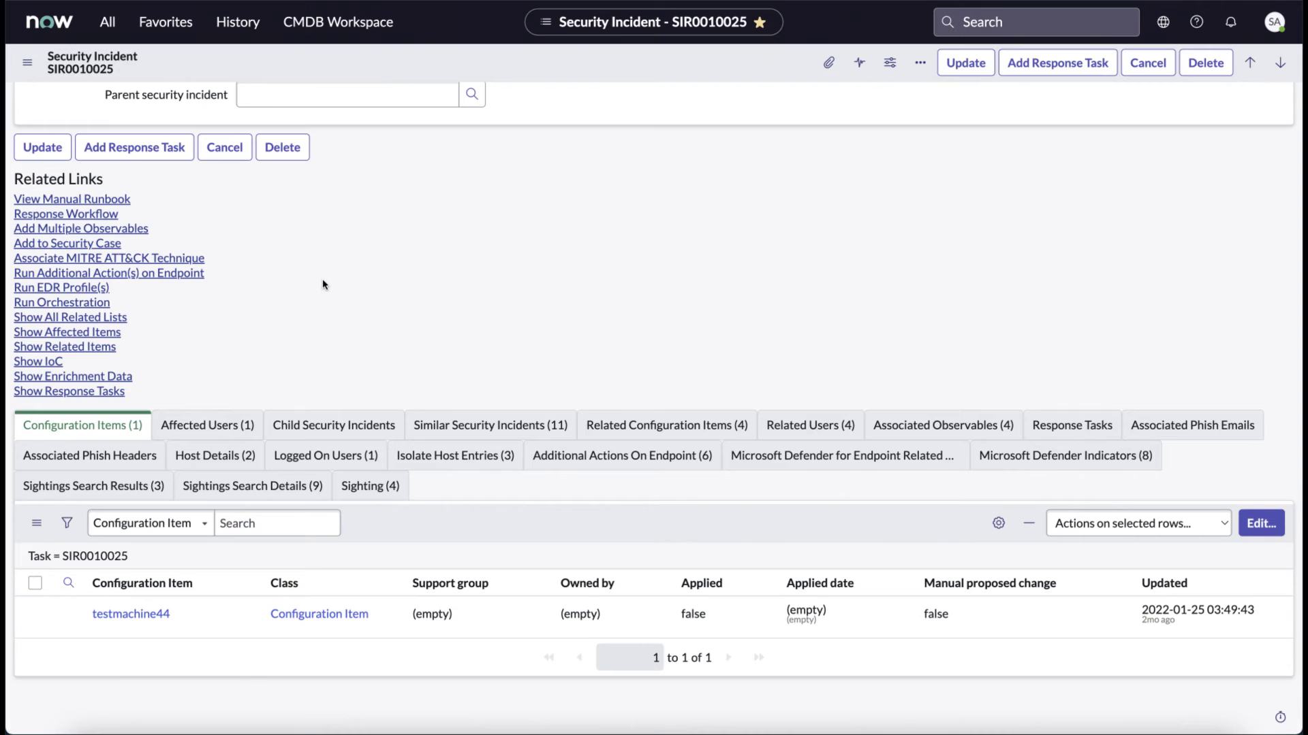
Step: Run Restrict App Execution on testmachine44 with the comment 'Restricting executables'
click(182, 275)
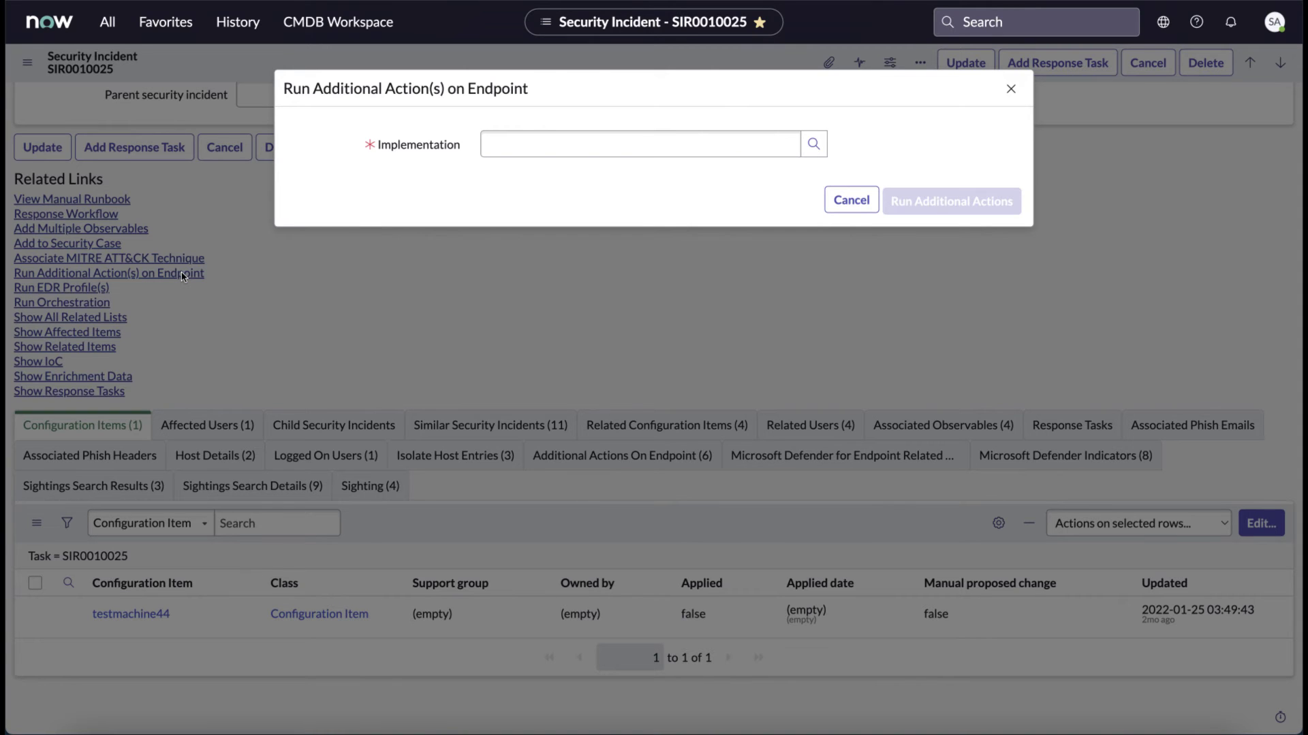
click(813, 144)
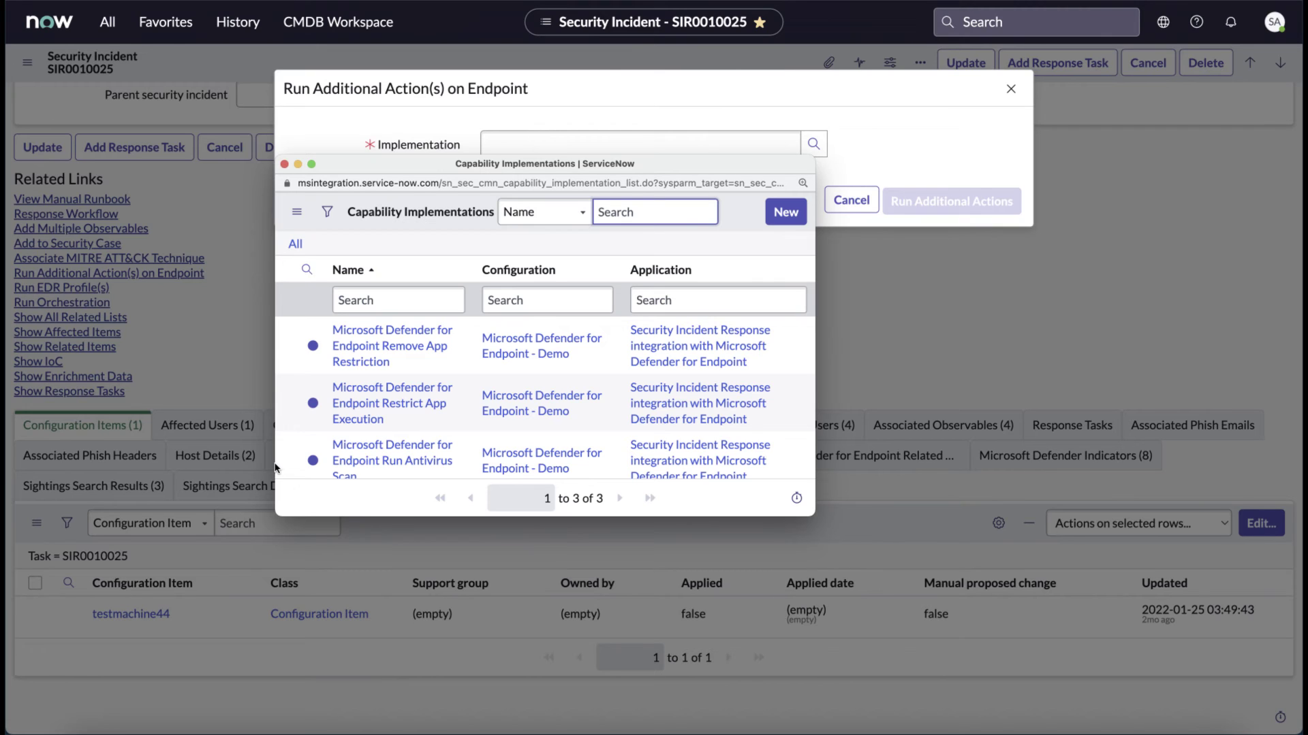
click(374, 403)
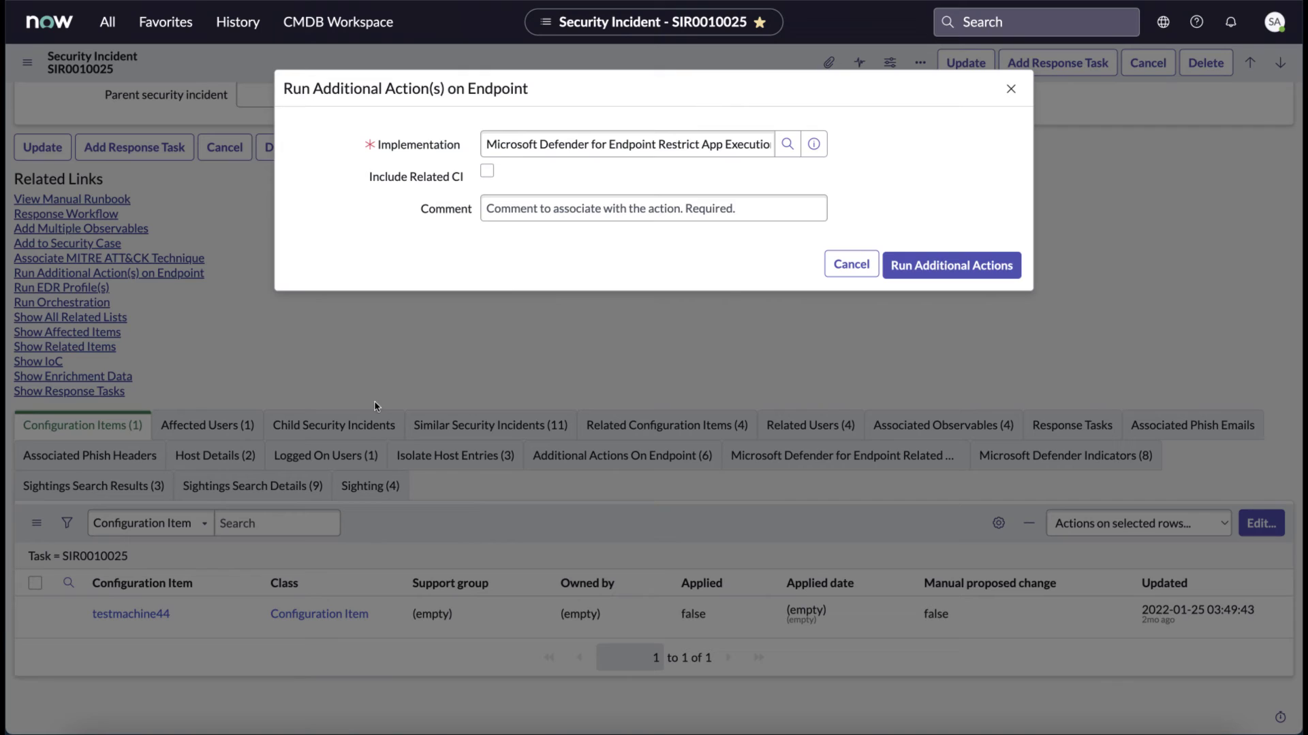
click(627, 210)
text(Restricting executables)
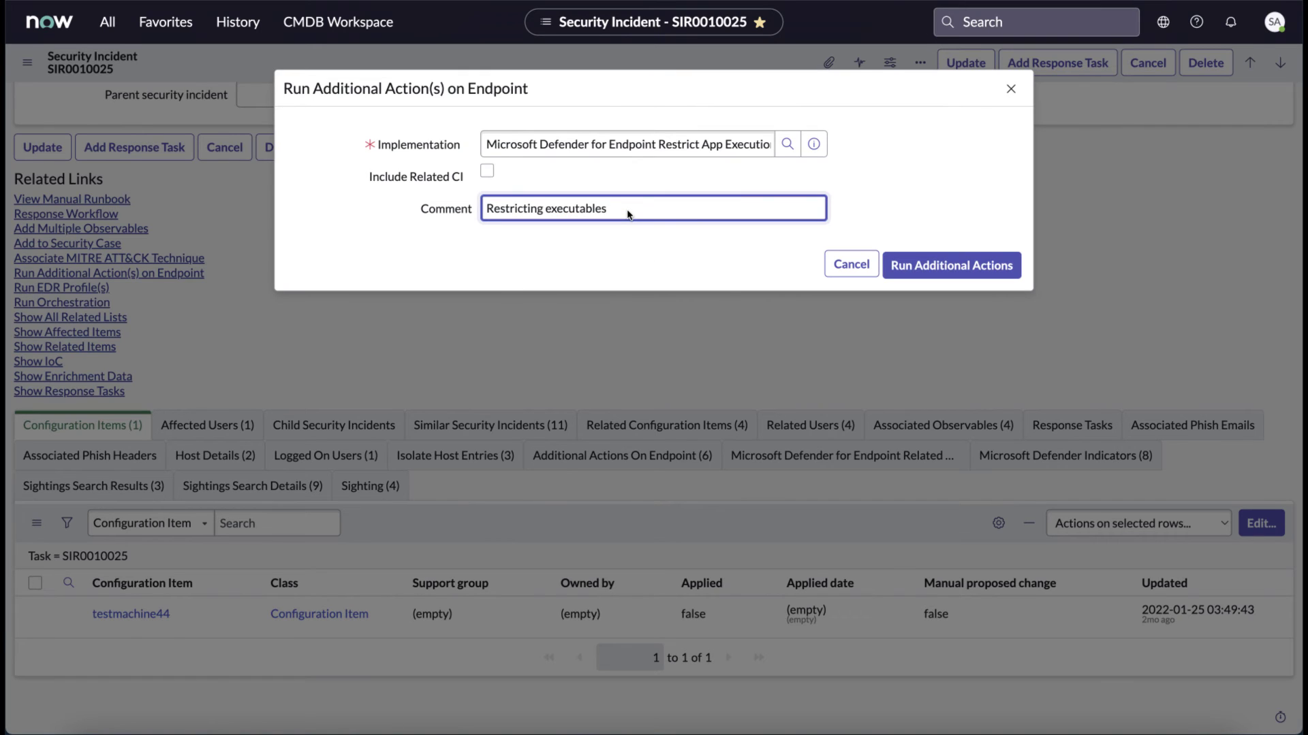
click(950, 265)
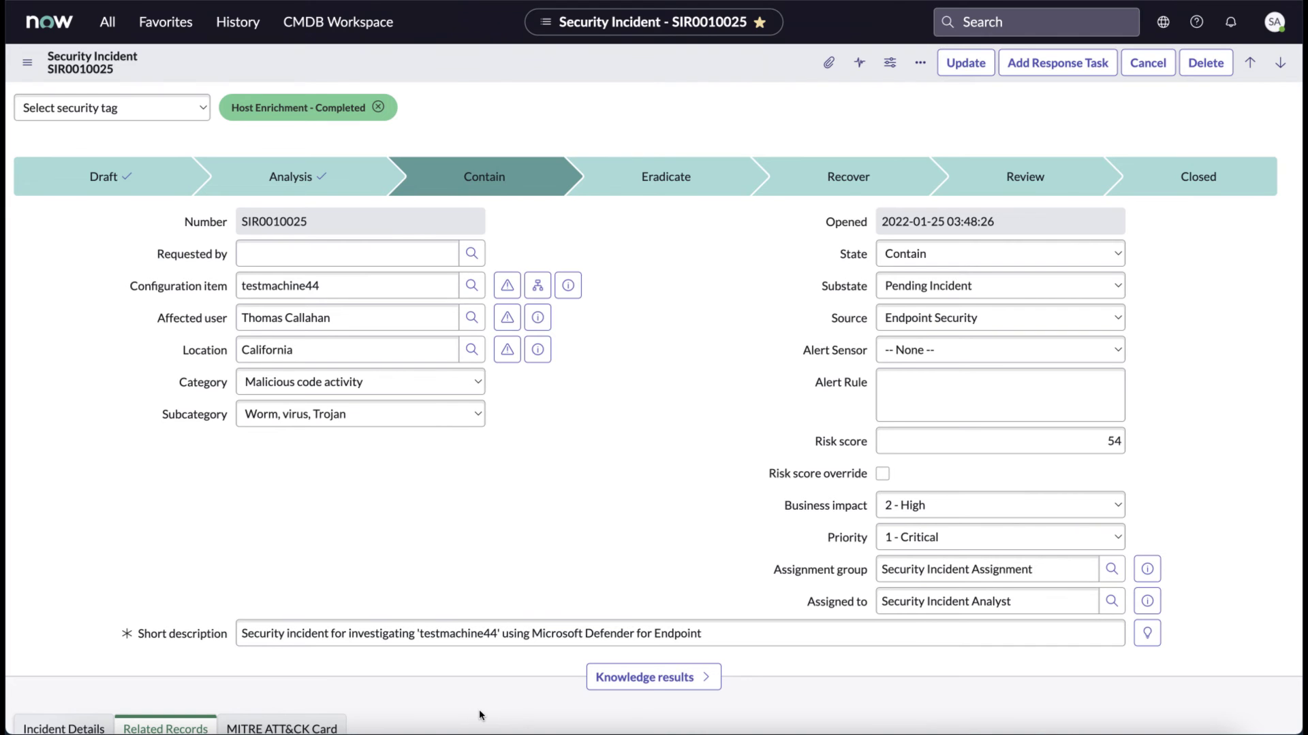
Step: Run Remove App Restriction on the endpoint with the comment 'Malware removed.'
scroll(480, 715, down, 10)
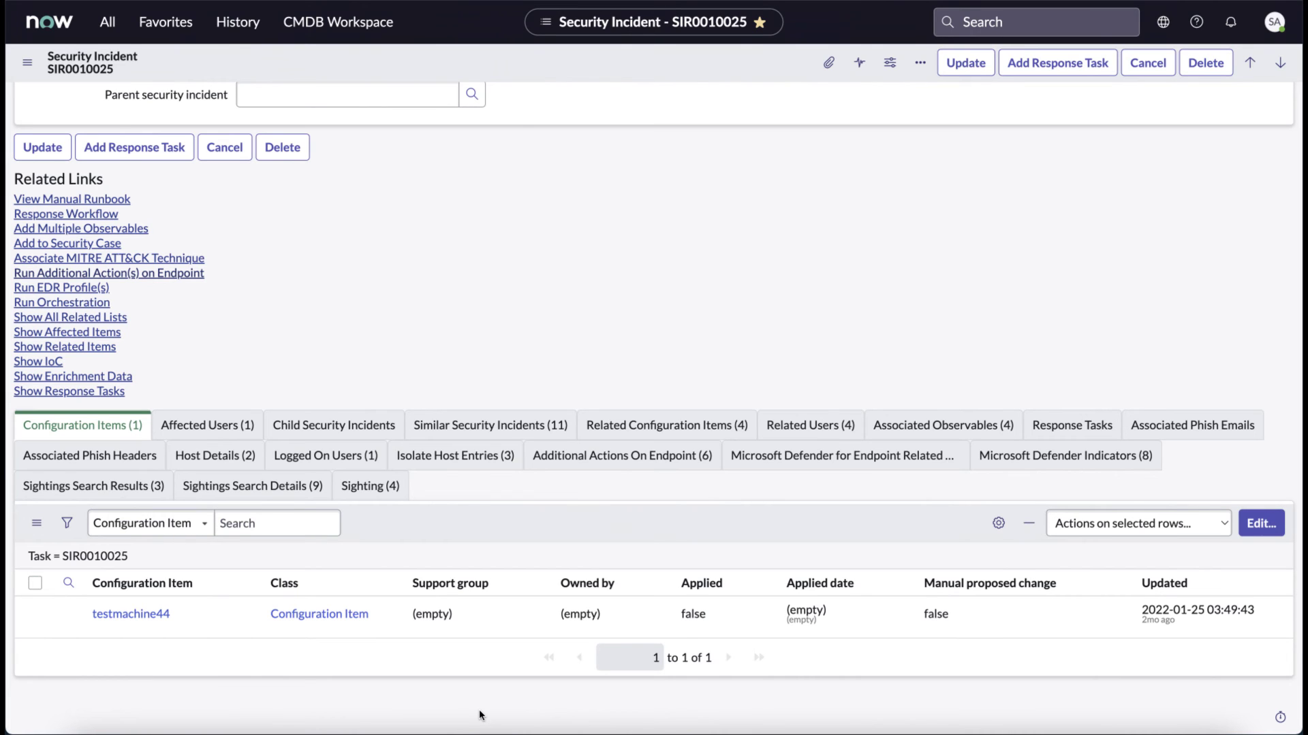
click(190, 273)
click(814, 145)
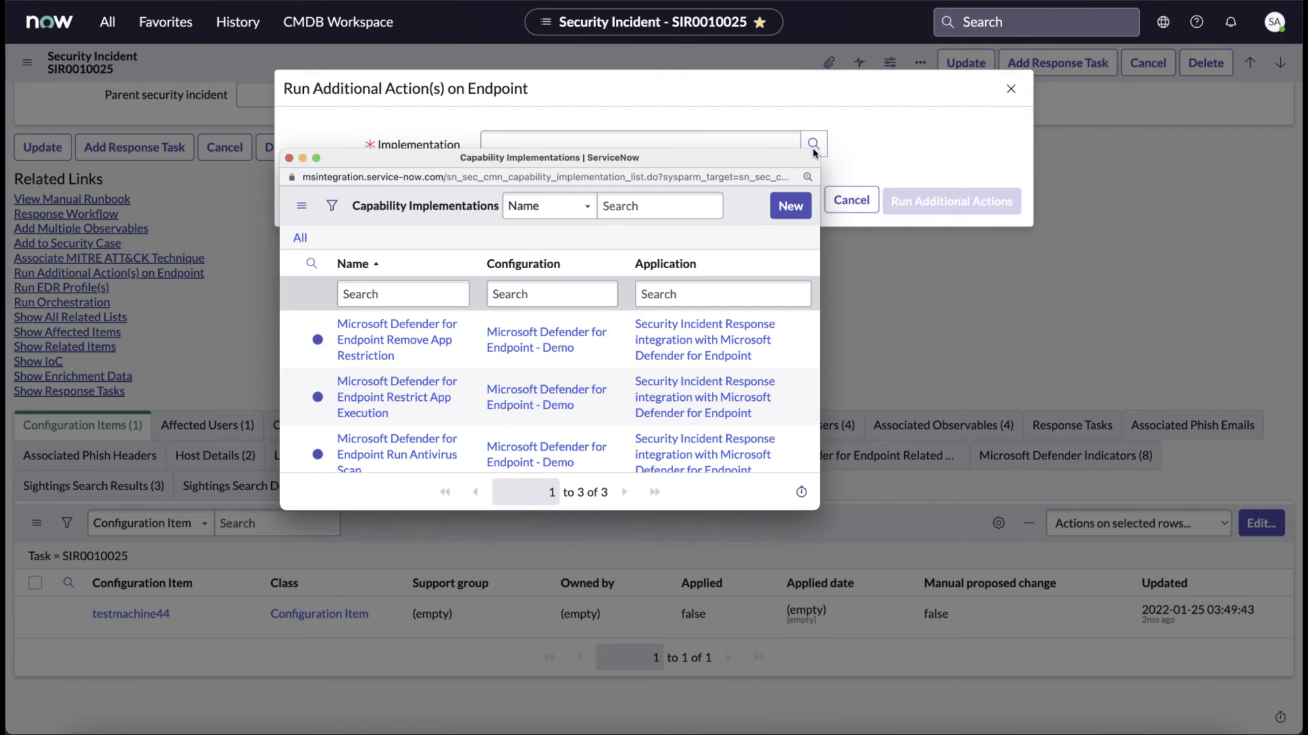
click(383, 340)
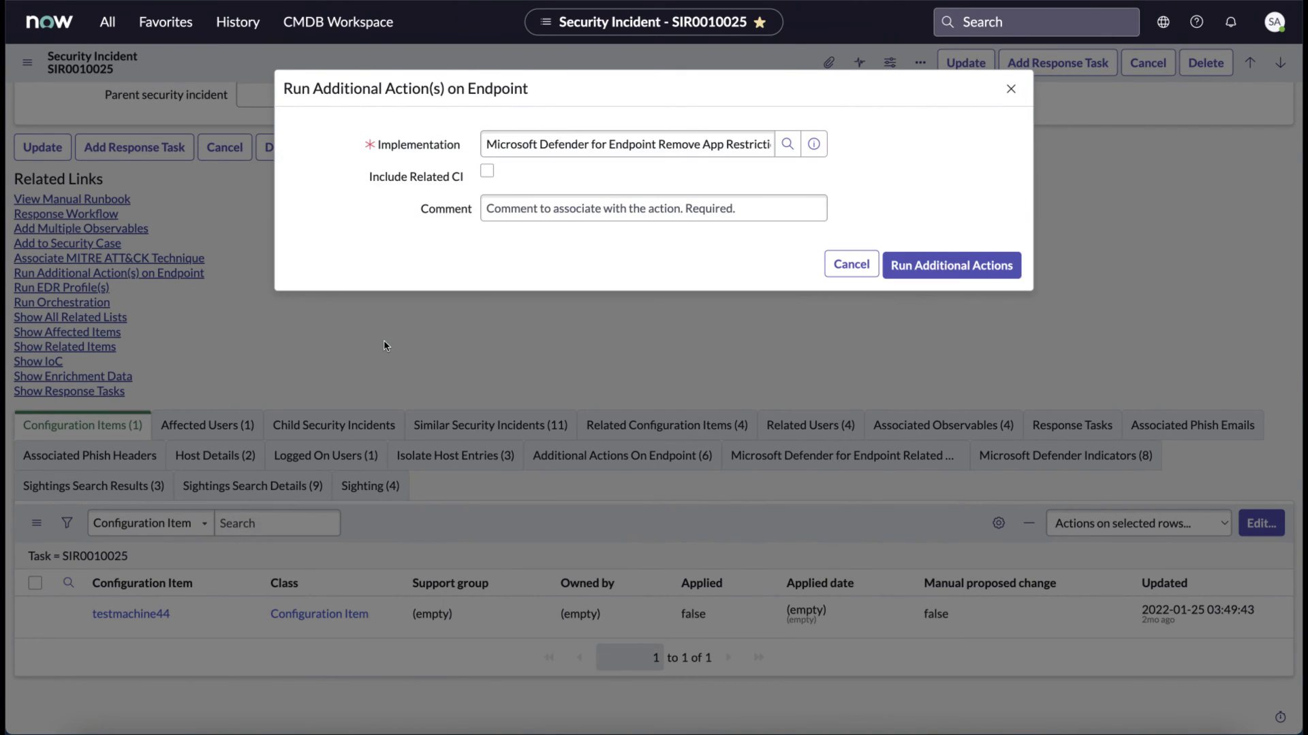
click(571, 208)
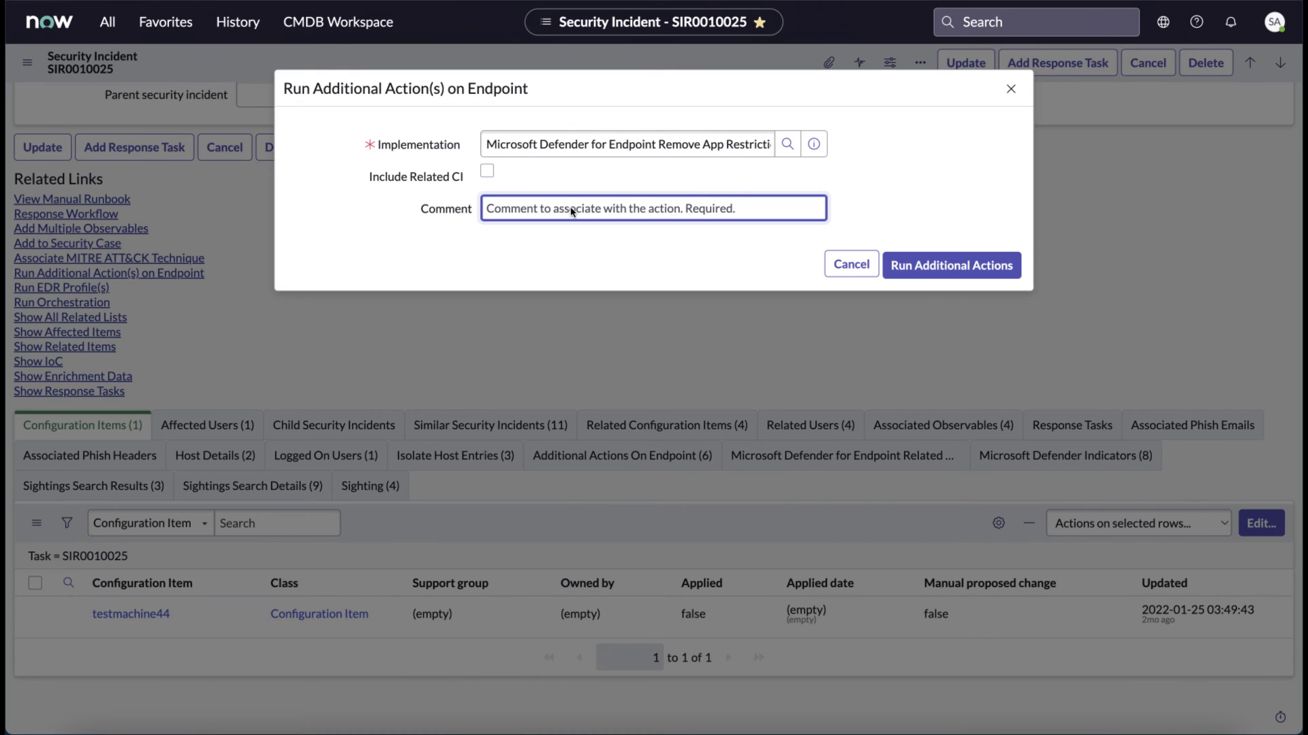
text(Malware removed.)
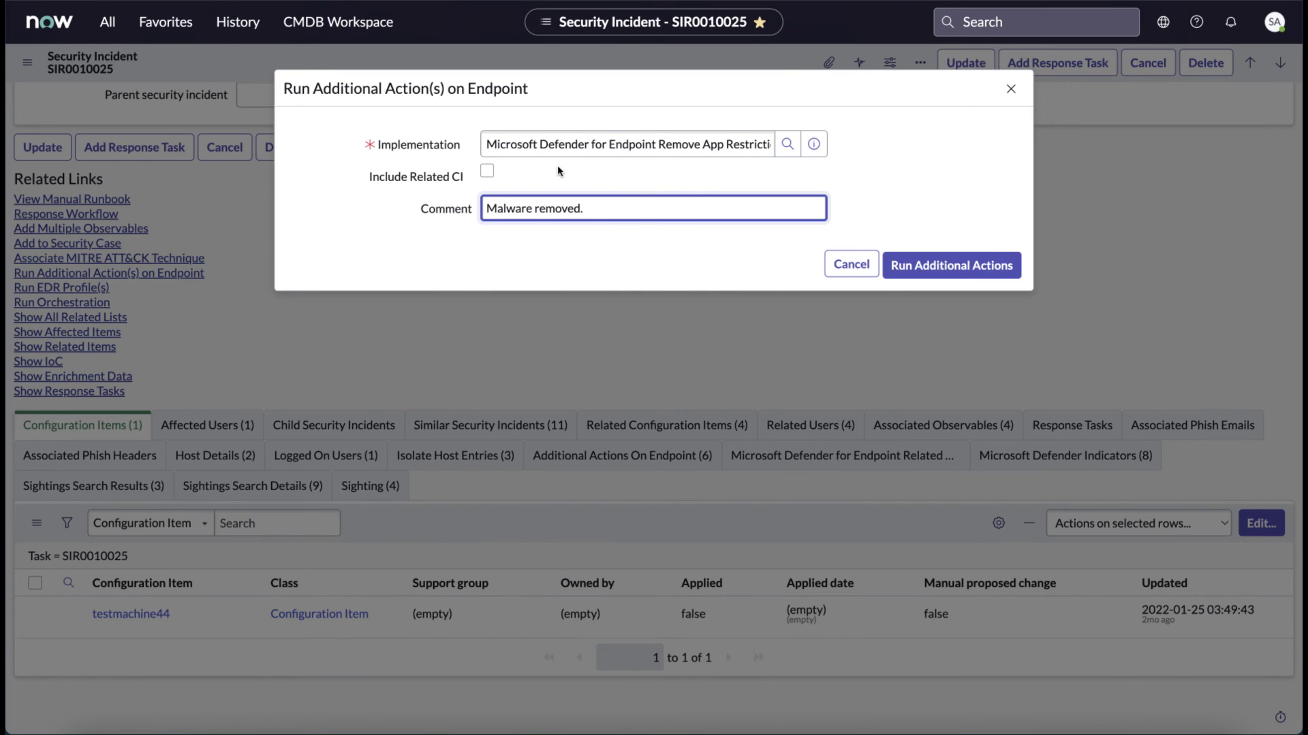
click(957, 266)
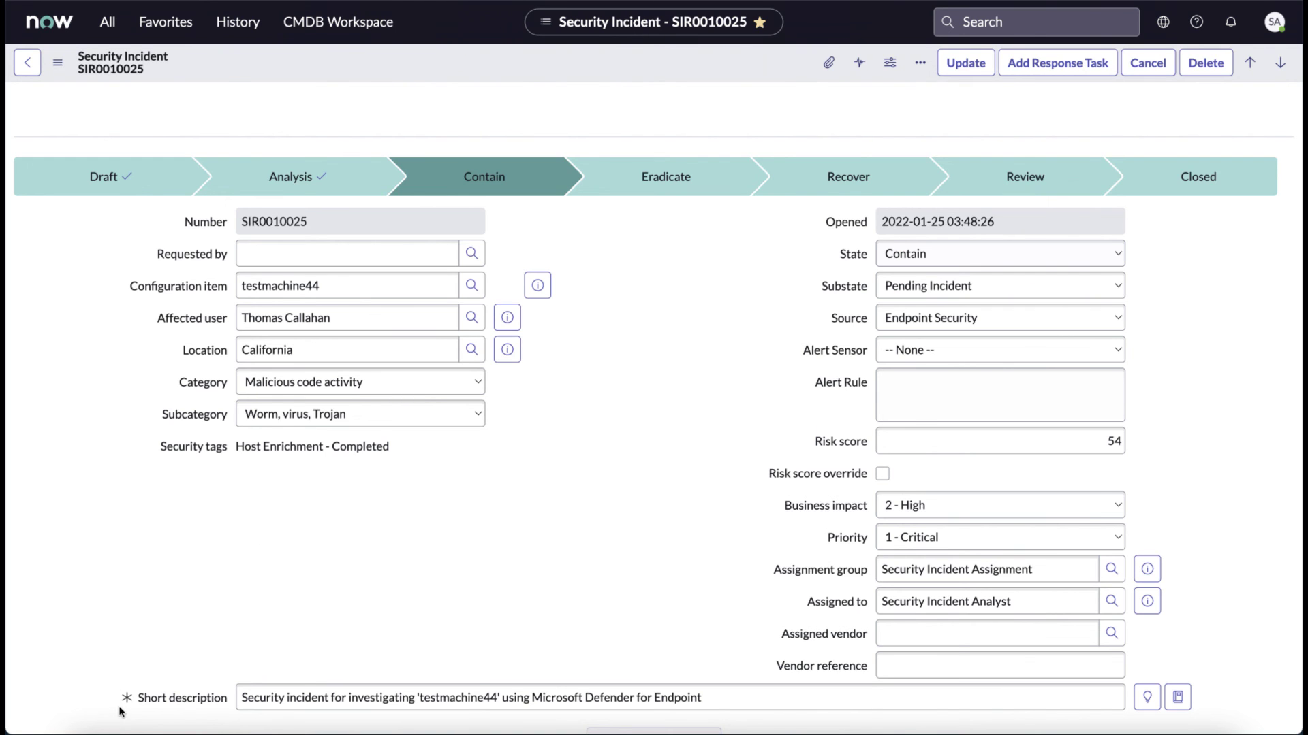
Step: Scroll down SIR0010025's form to the Activities log of completed action flows
scroll(122, 708, down, 2)
scroll(75, 641, down, 10)
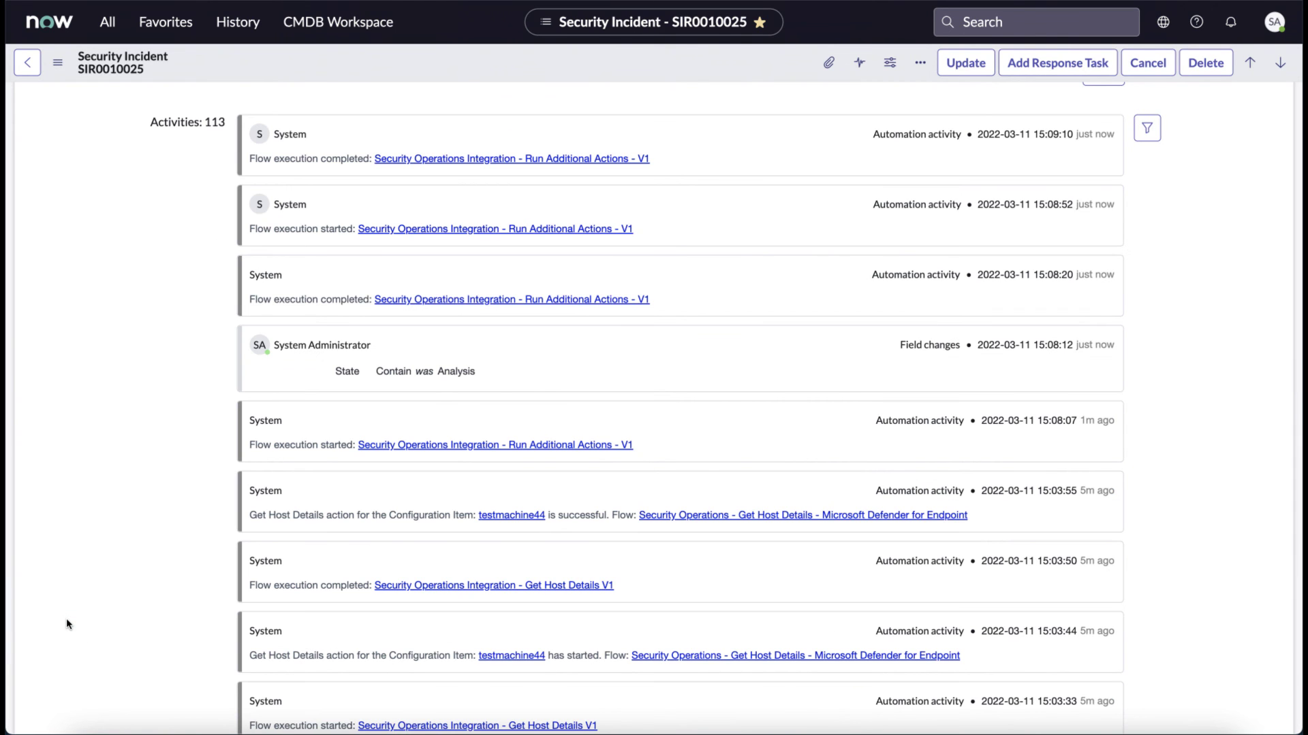